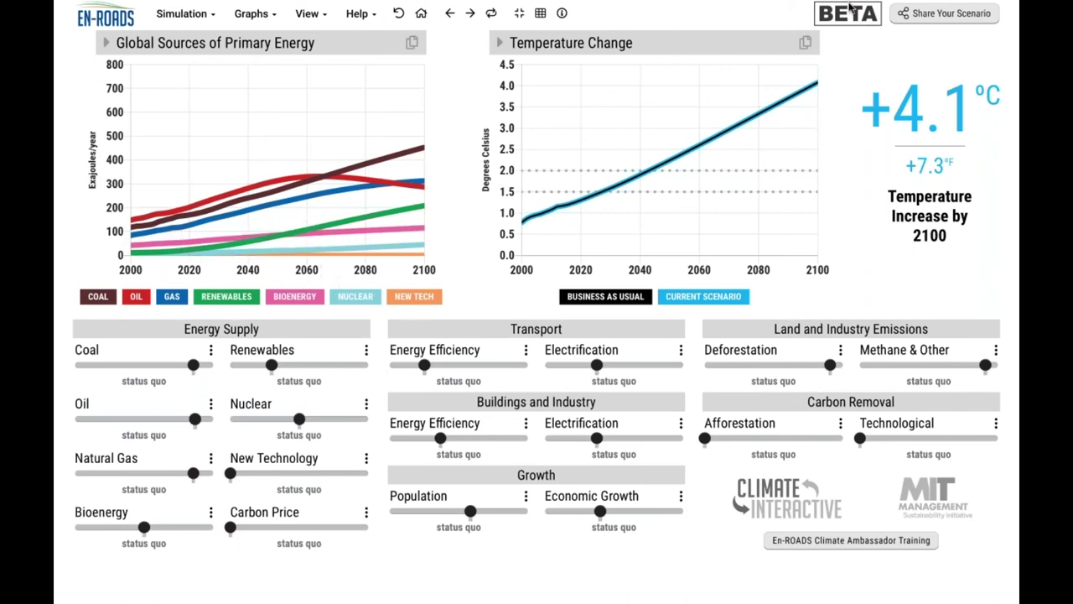
Swap the right-hand Temperature Change graph for Greenhouse Gas Net Emissions.
{"action": "mouse_move", "coordinate": [851, 6]}
{"action": "left_click", "coordinate": [537, 52]}
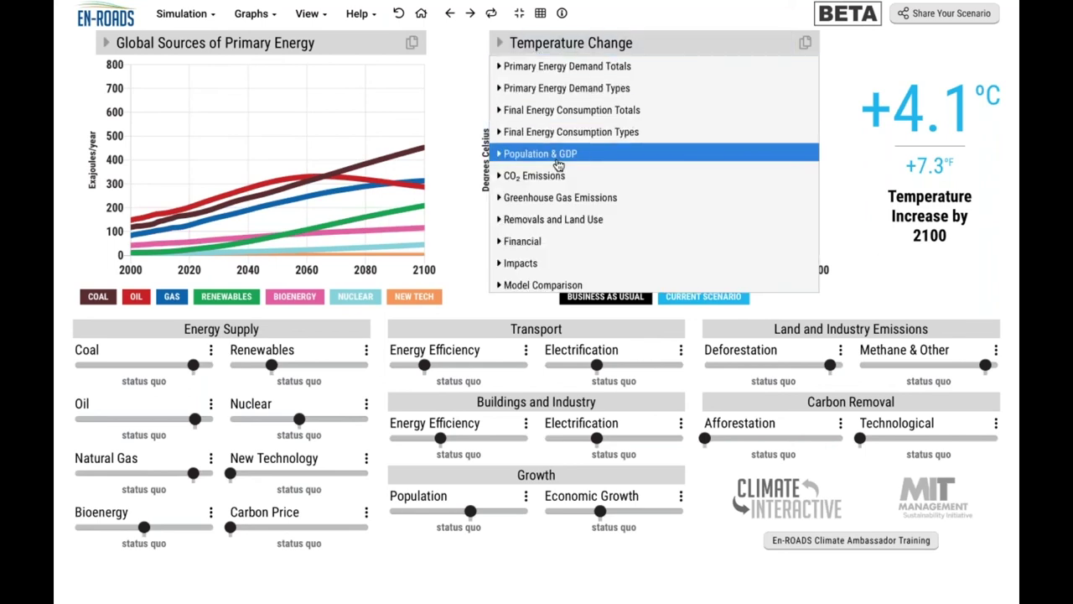
{"action": "left_click", "coordinate": [560, 197]}
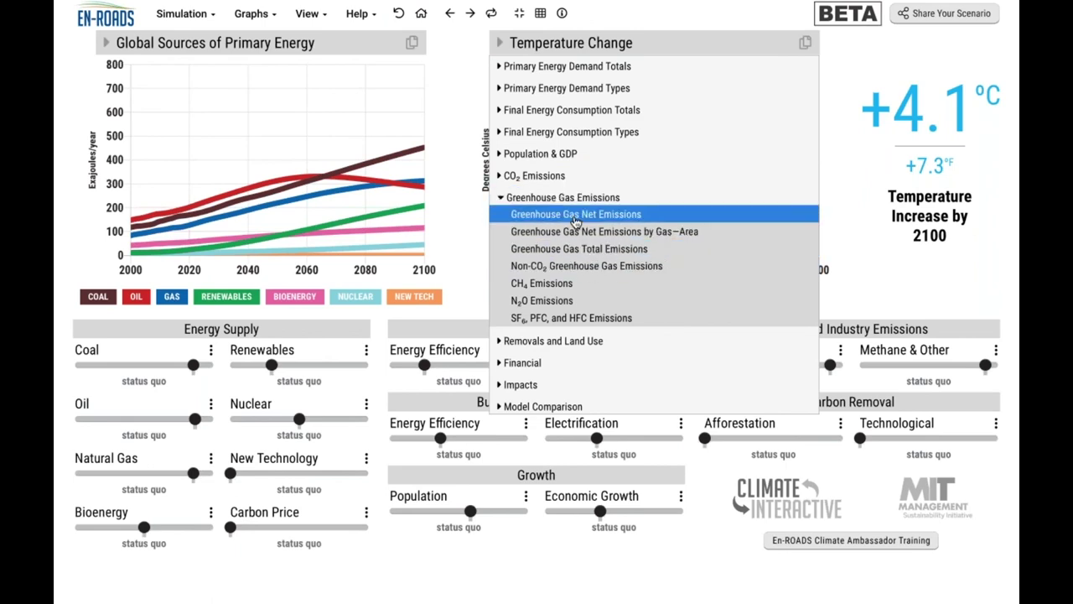
{"action": "left_click", "coordinate": [575, 216]}
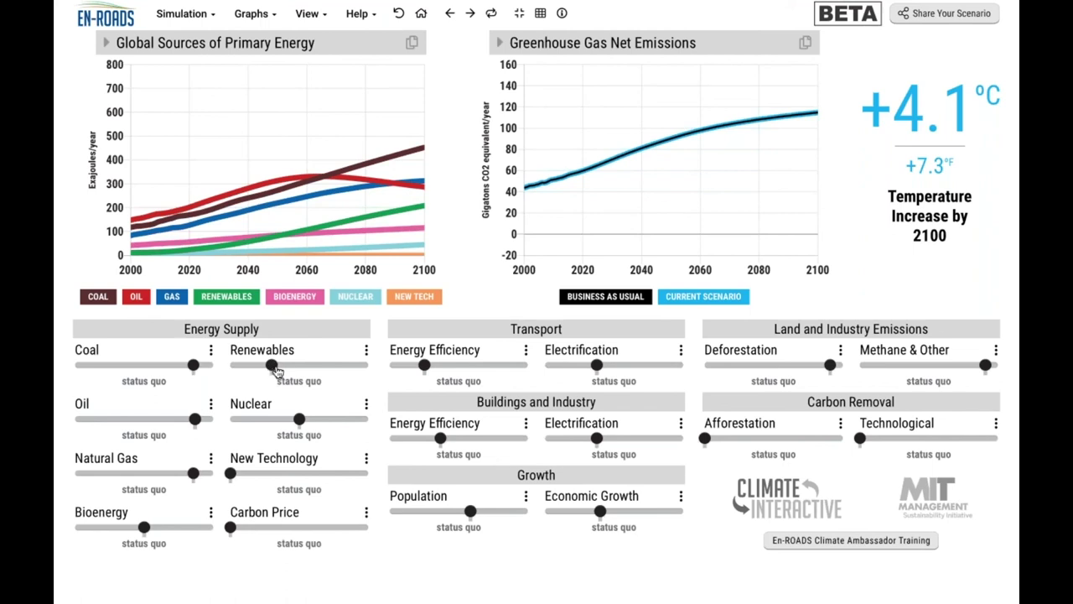
Set Renewables to highly subsidized and Coal to very highly taxed.
{"action": "left_click_drag", "start_coordinate": [280, 368], "coordinate": [369, 374]}
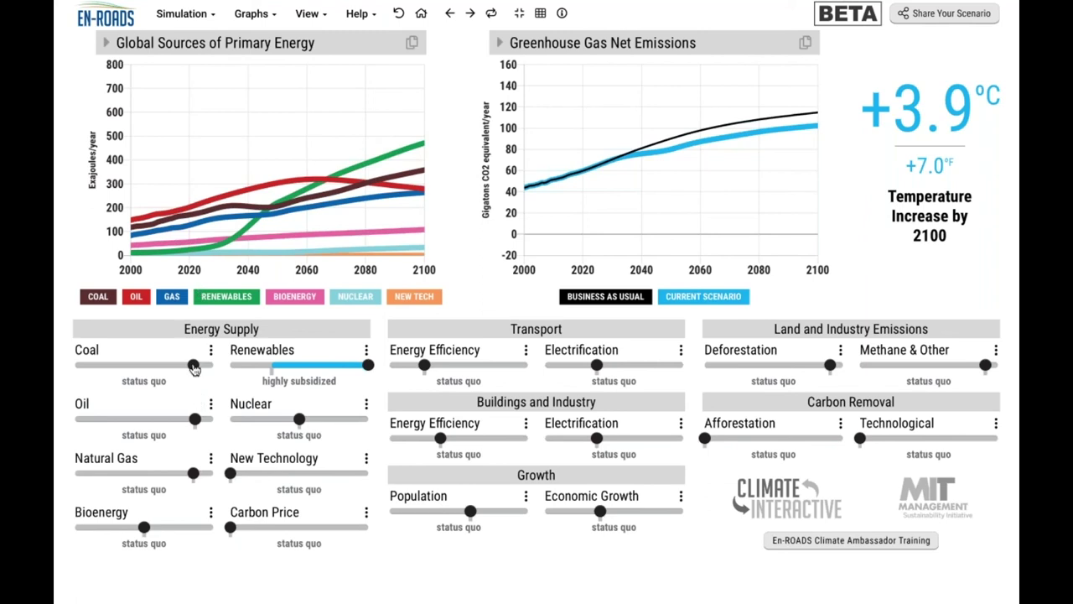
{"action": "left_click_drag", "start_coordinate": [194, 370], "coordinate": [53, 377]}
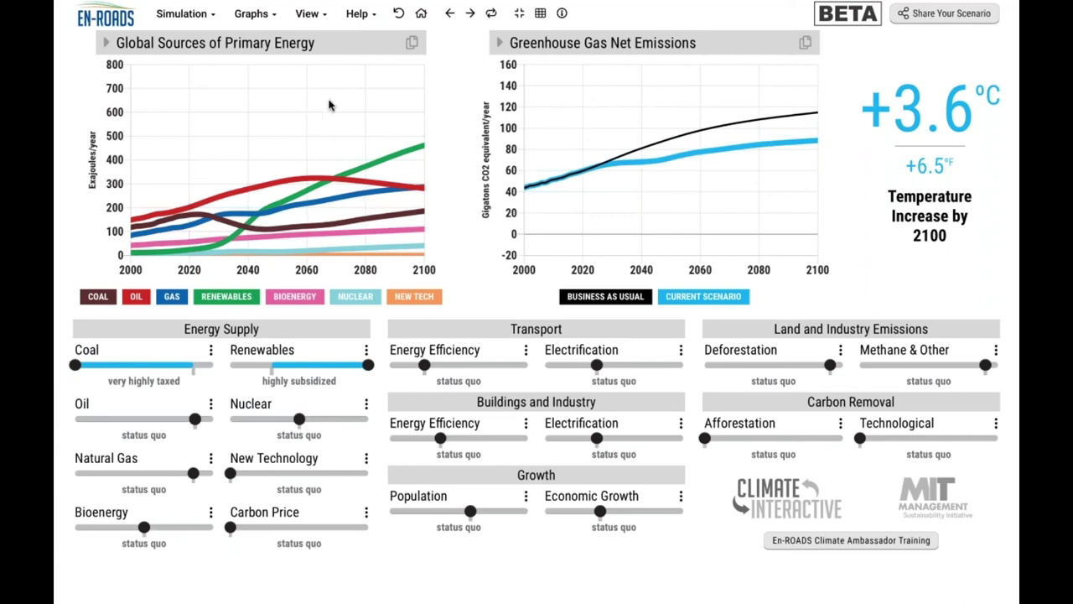
Replay the coal tax change and toggle twice between status quo and the very high tax.
{"action": "left_click", "coordinate": [493, 16]}
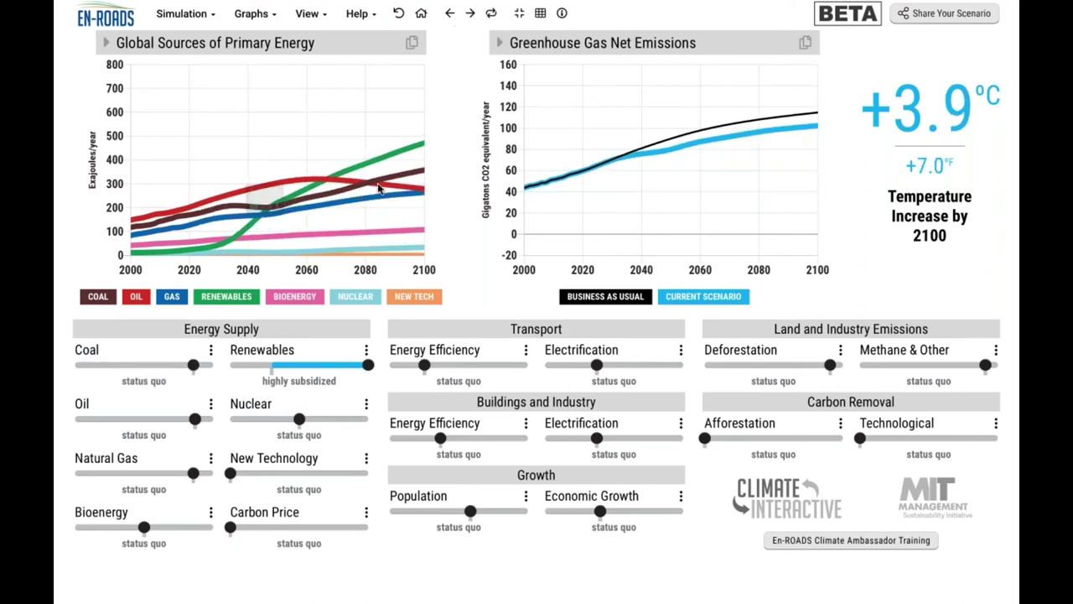
{"action": "key", "text": "ctrl+z"}
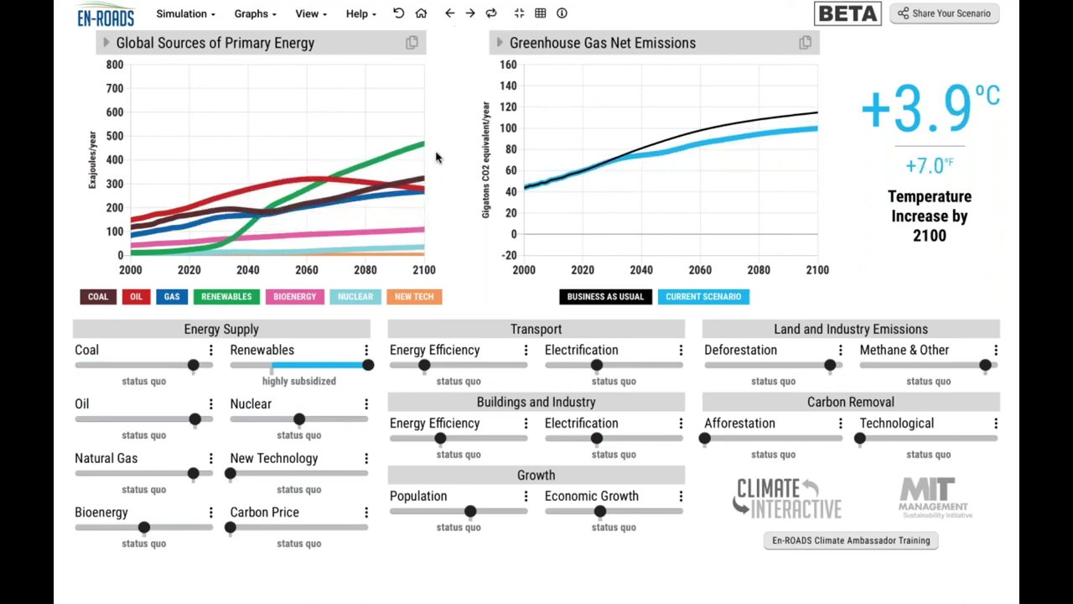
{"action": "key", "text": "ctrl+shift+z"}
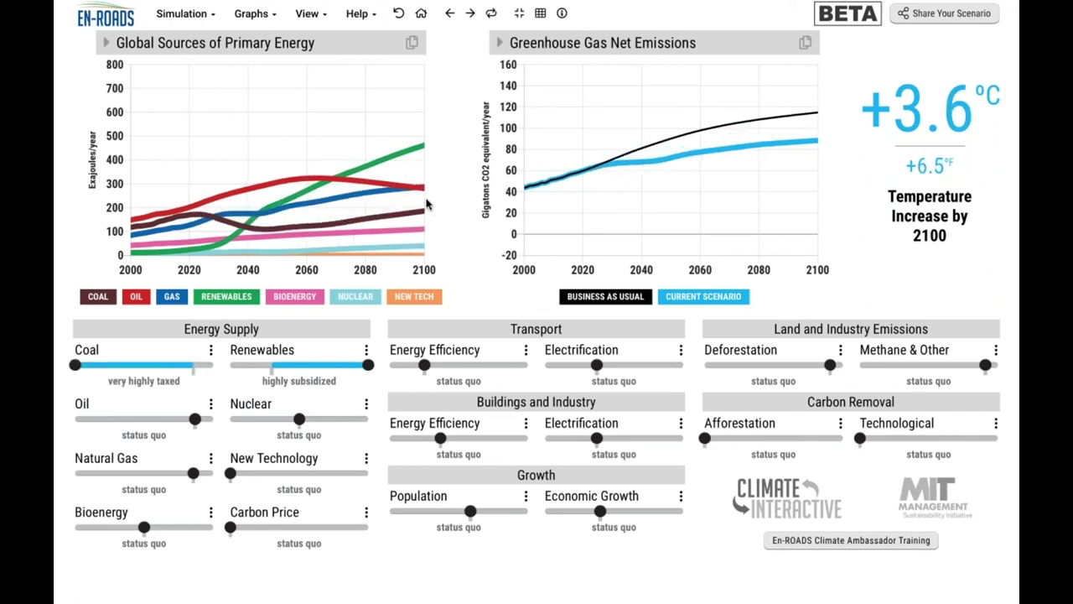
{"action": "key", "text": "ctrl+z"}
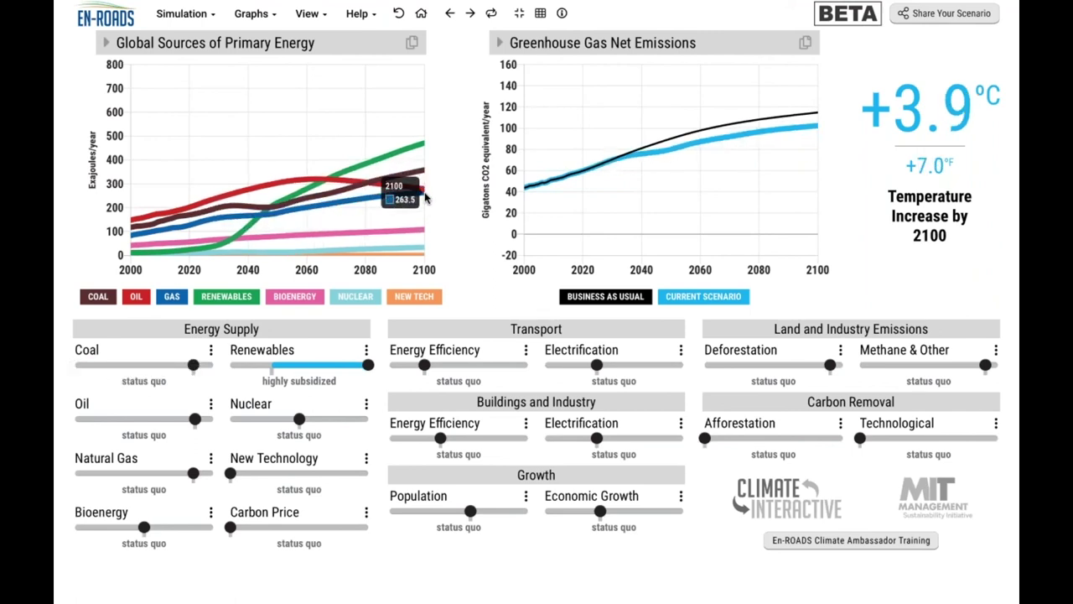
{"action": "key", "text": "ctrl+shift+z"}
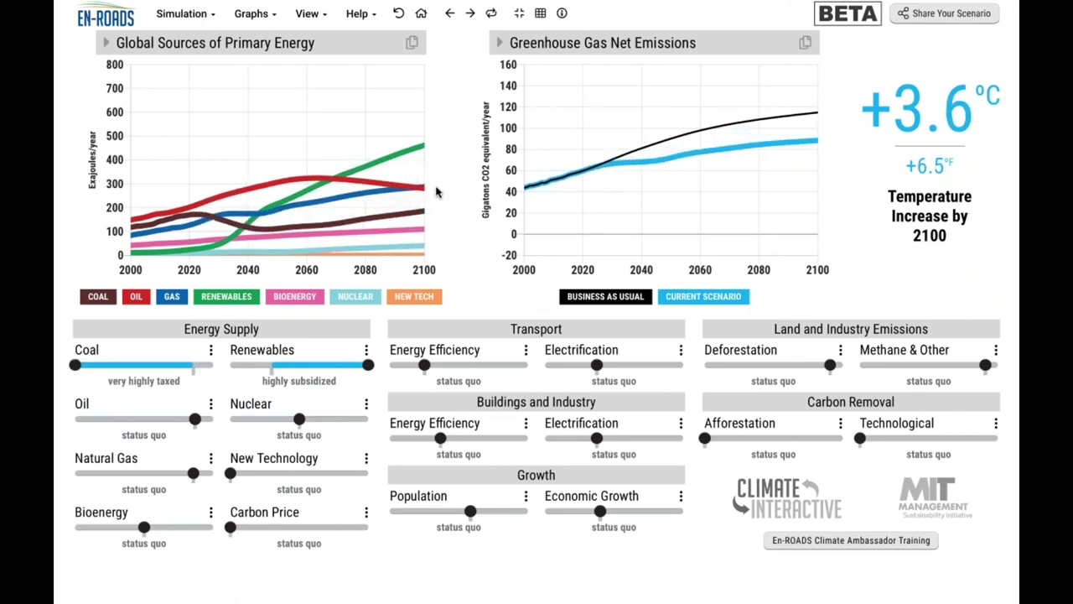
Replay and compare the coal tax twice more, then open the detailed Coal settings.
{"action": "left_click", "coordinate": [493, 15]}
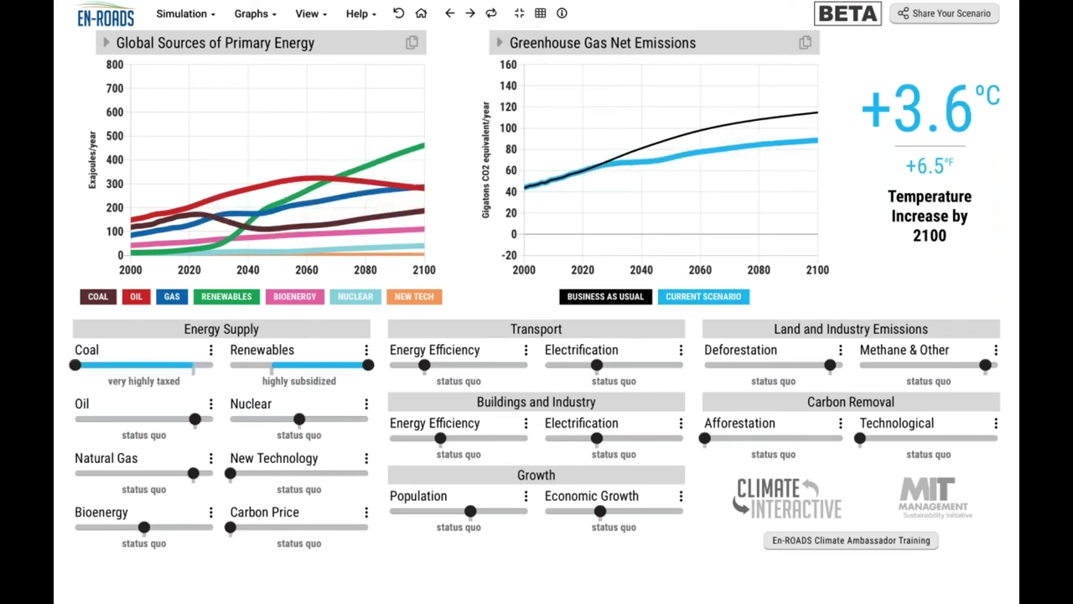
{"action": "key", "text": "ctrl+z"}
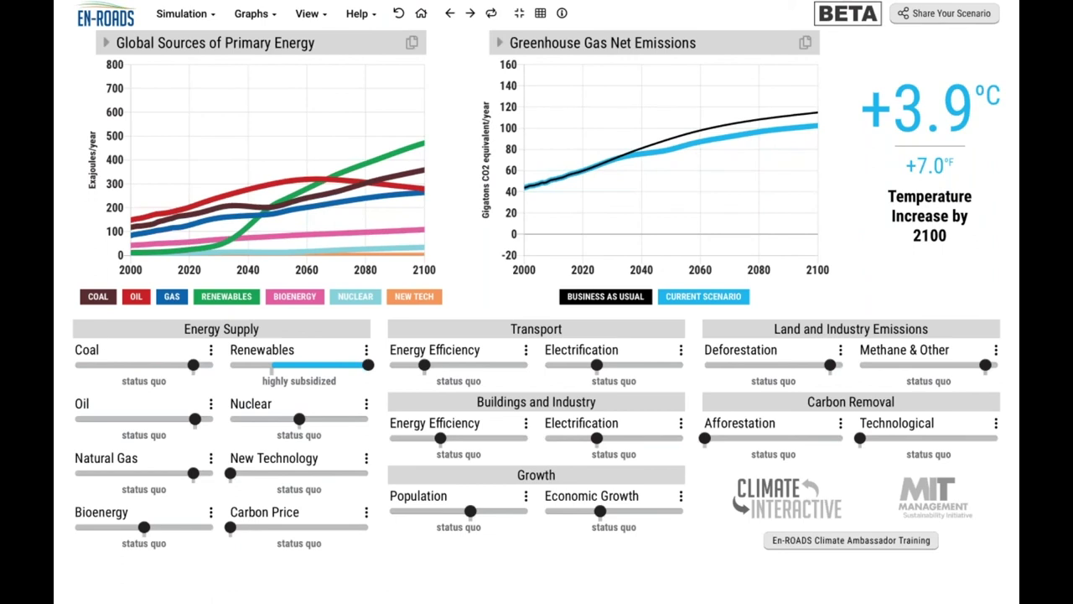
{"action": "key", "text": "ctrl+shift+z"}
{"action": "key", "text": "ctrl+z"}
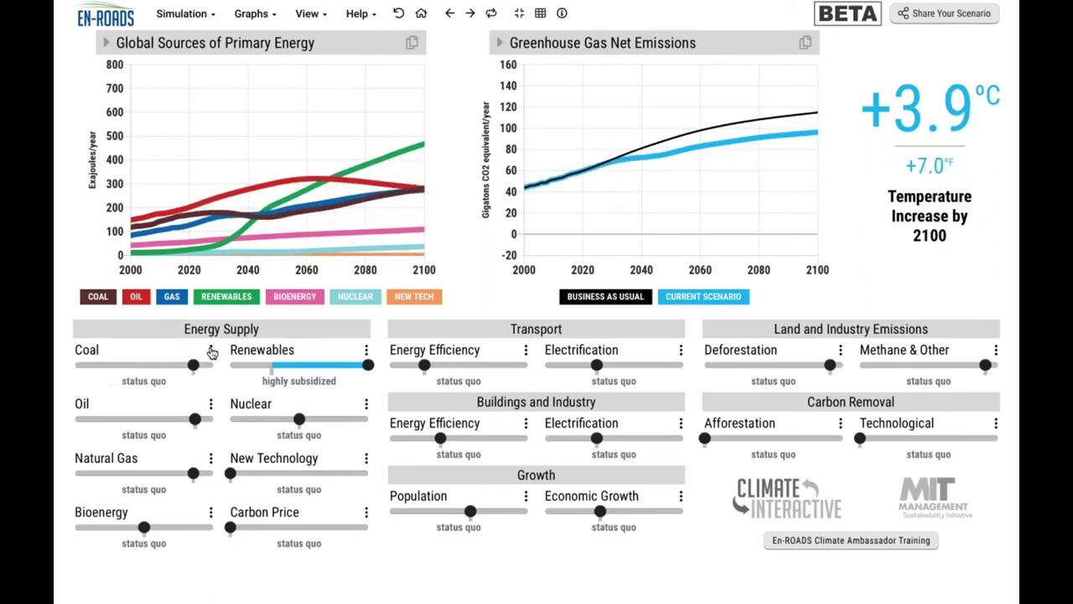
{"action": "key", "text": "ctrl+shift+z"}
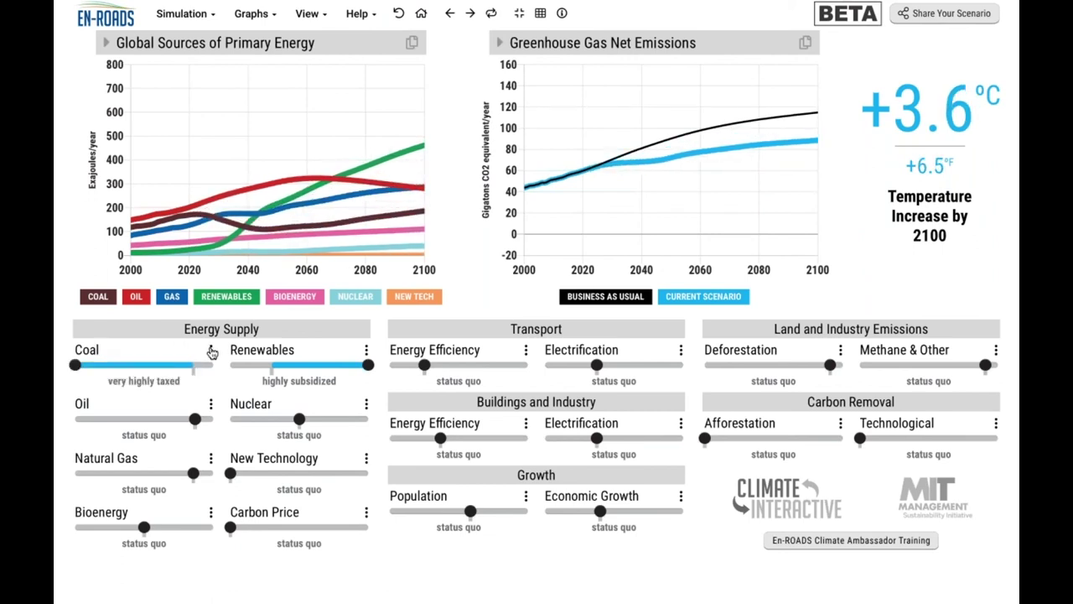
{"action": "left_click", "coordinate": [211, 352]}
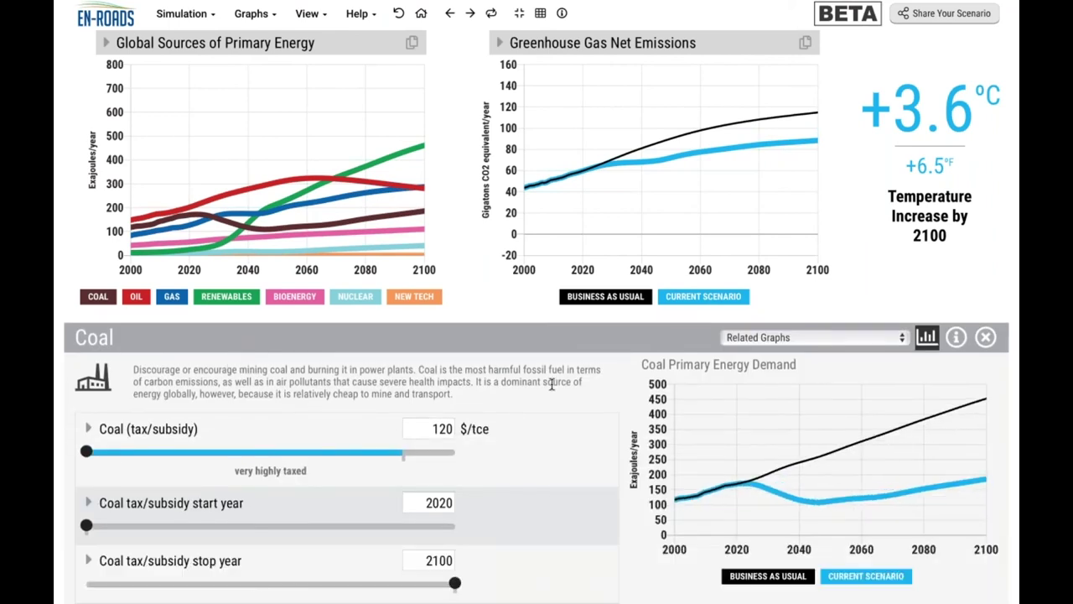
Look over the Coal detail settings, then close the panel to see all policy sliders.
{"action": "scroll", "coordinate": [300, 510], "scroll_direction": "down", "scroll_amount": 5}
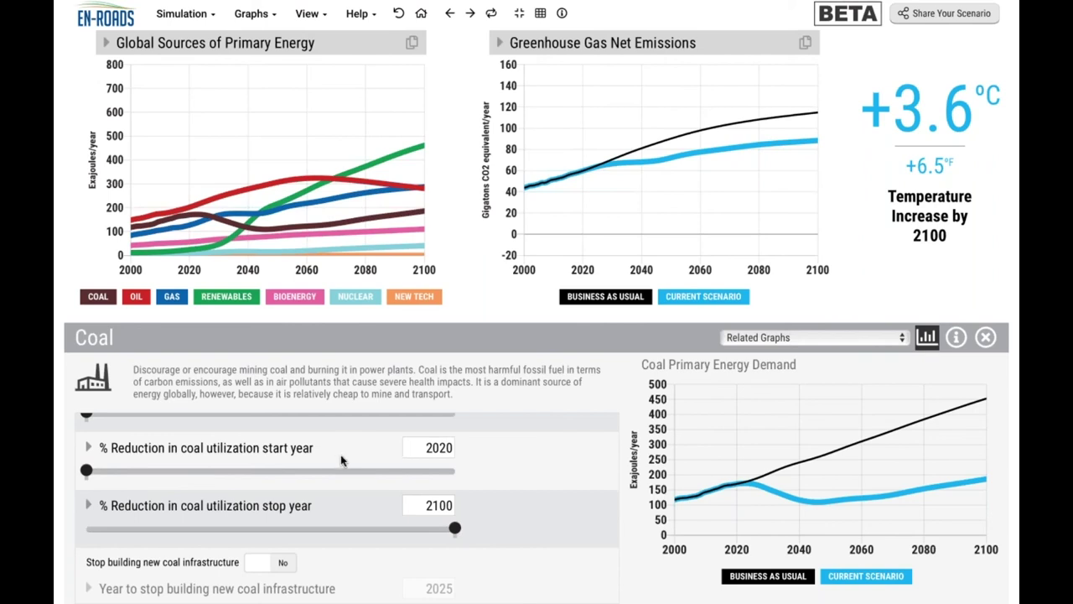
{"action": "scroll", "coordinate": [341, 459], "scroll_direction": "up", "scroll_amount": 1}
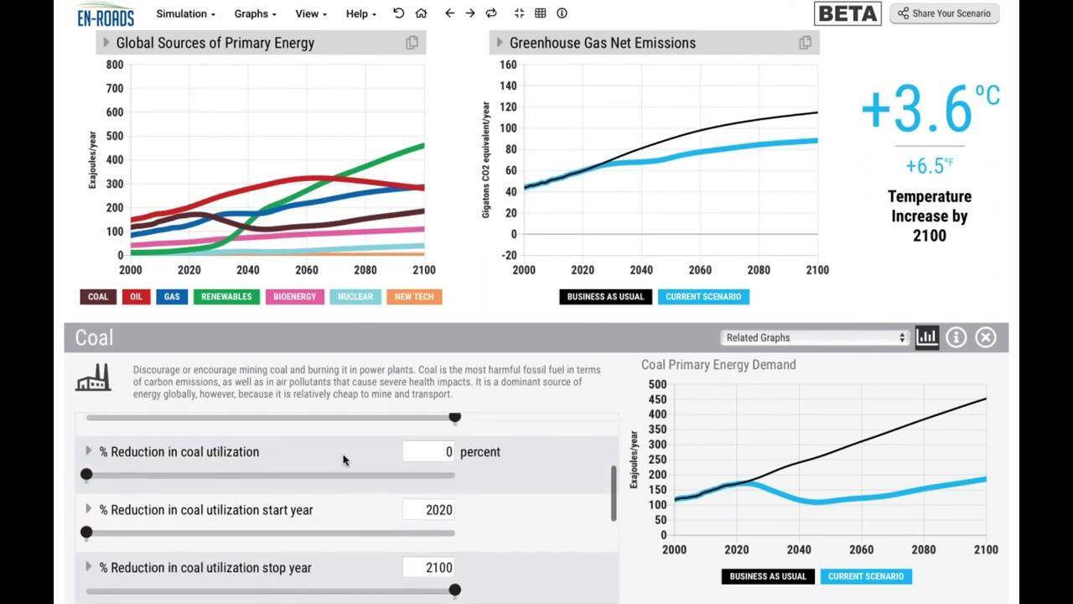
{"action": "left_click", "coordinate": [492, 272]}
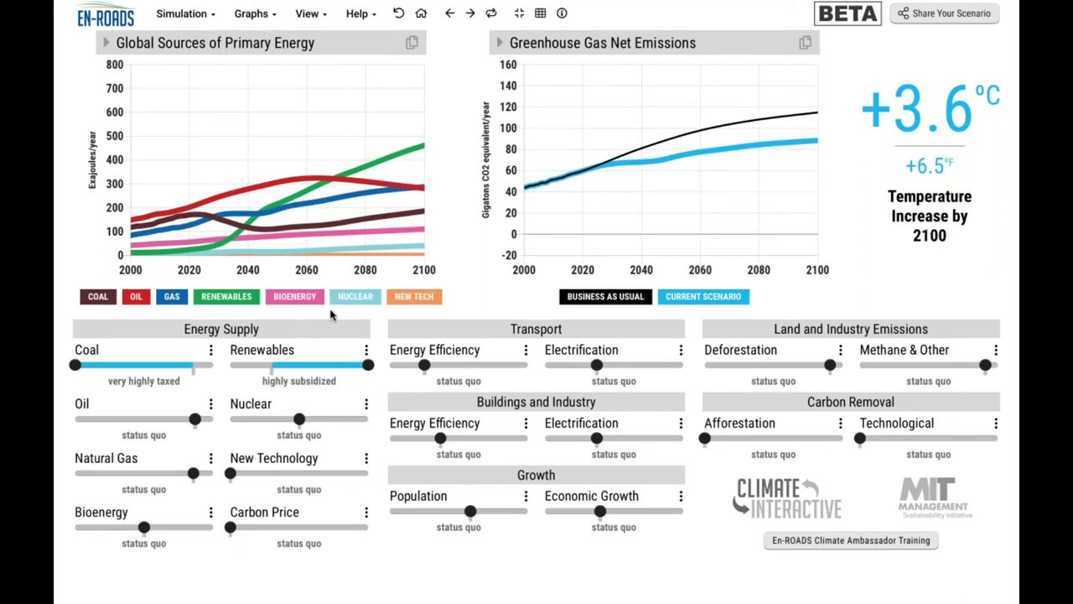
Strengthen deforestation, efficiency, electrification and methane policies, add a very high carbon price and medium afforestation.
{"action": "left_click", "coordinate": [707, 367]}
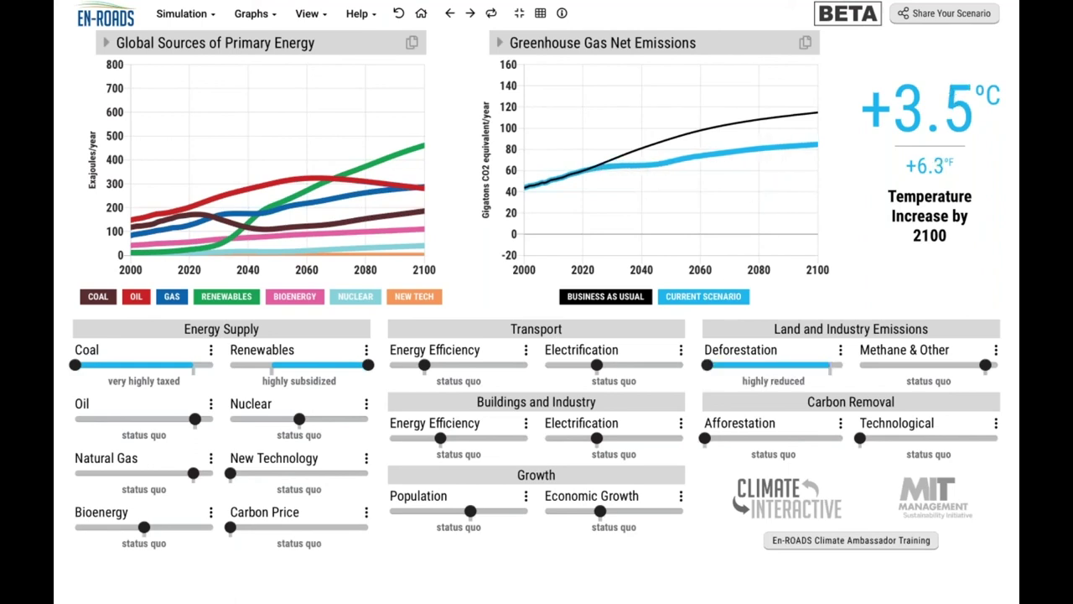
{"action": "left_click", "coordinate": [513, 367]}
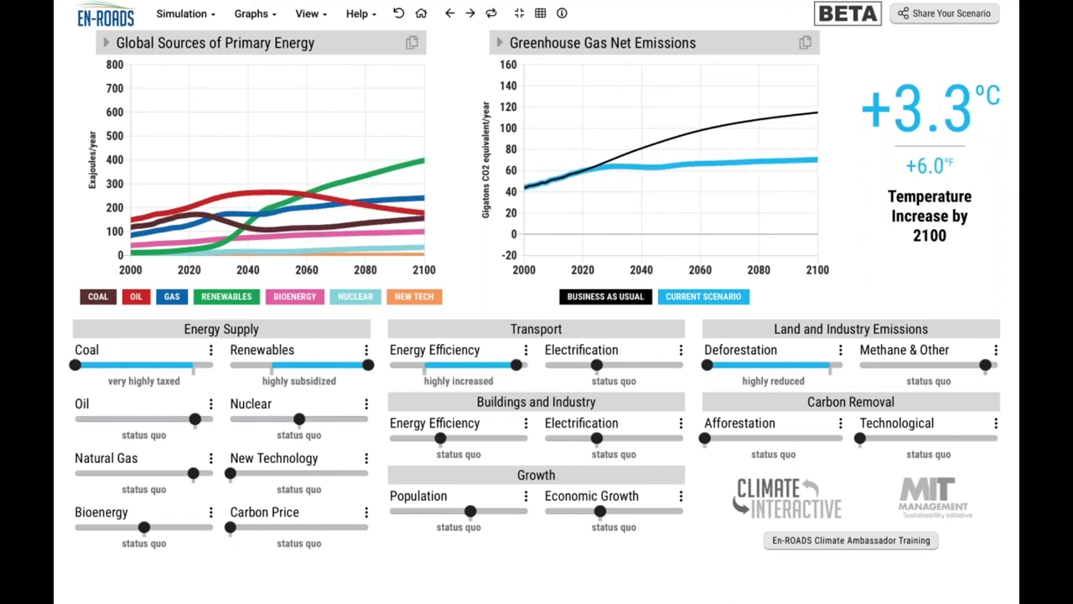
{"action": "left_click", "coordinate": [522, 438]}
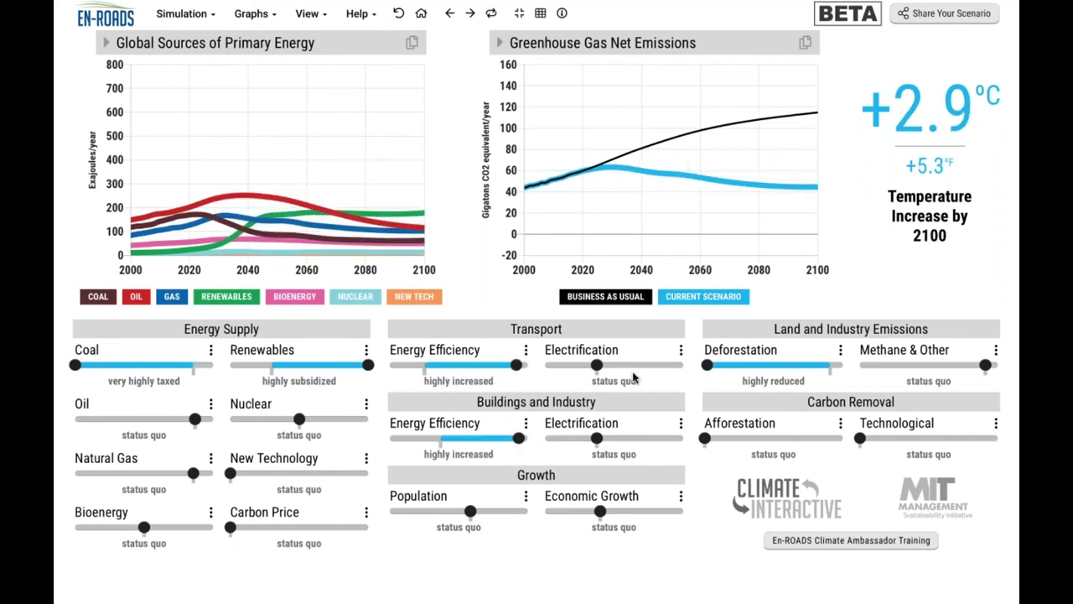
{"action": "left_click", "coordinate": [679, 366]}
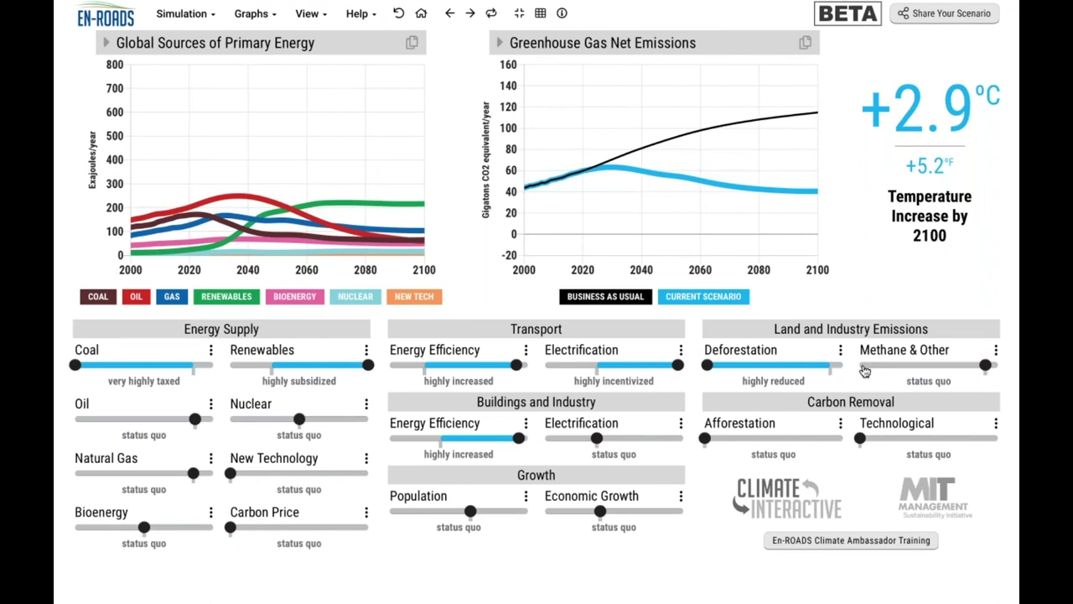
{"action": "left_click", "coordinate": [864, 366]}
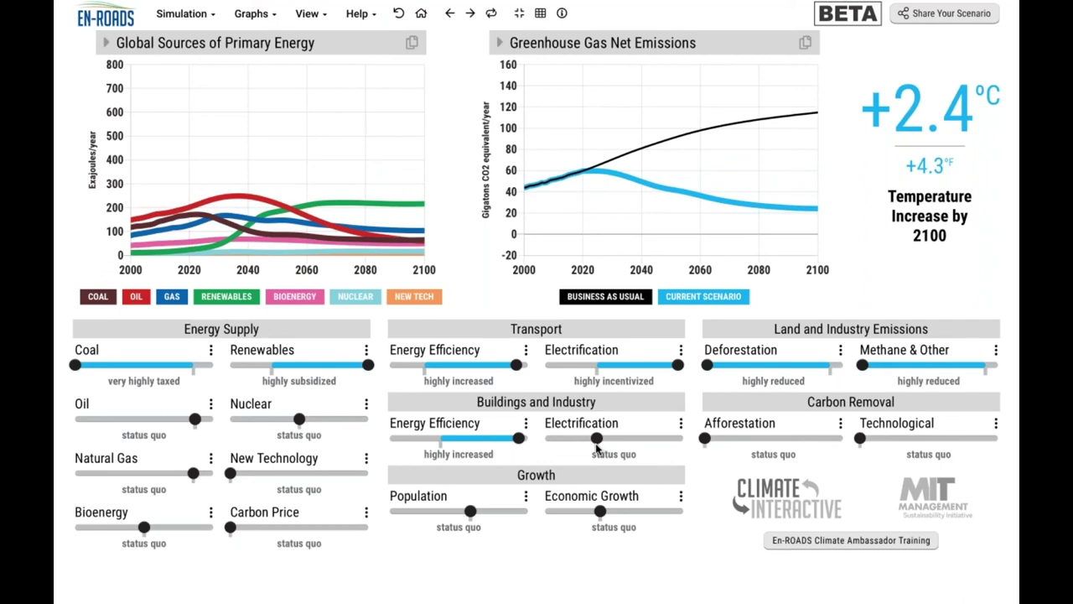
{"action": "left_click", "coordinate": [311, 528]}
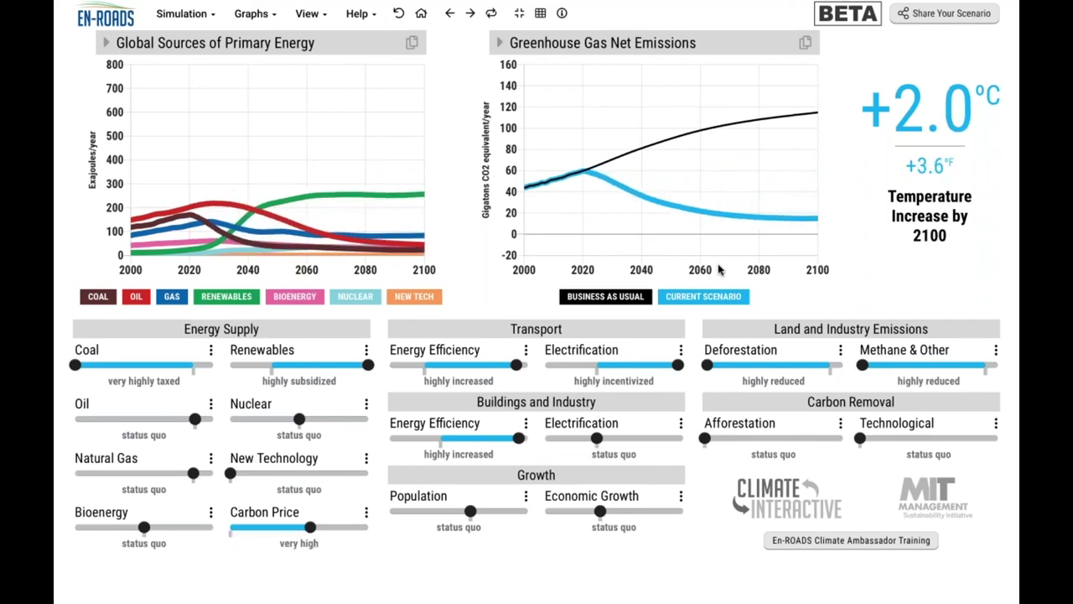
{"action": "left_click", "coordinate": [775, 439]}
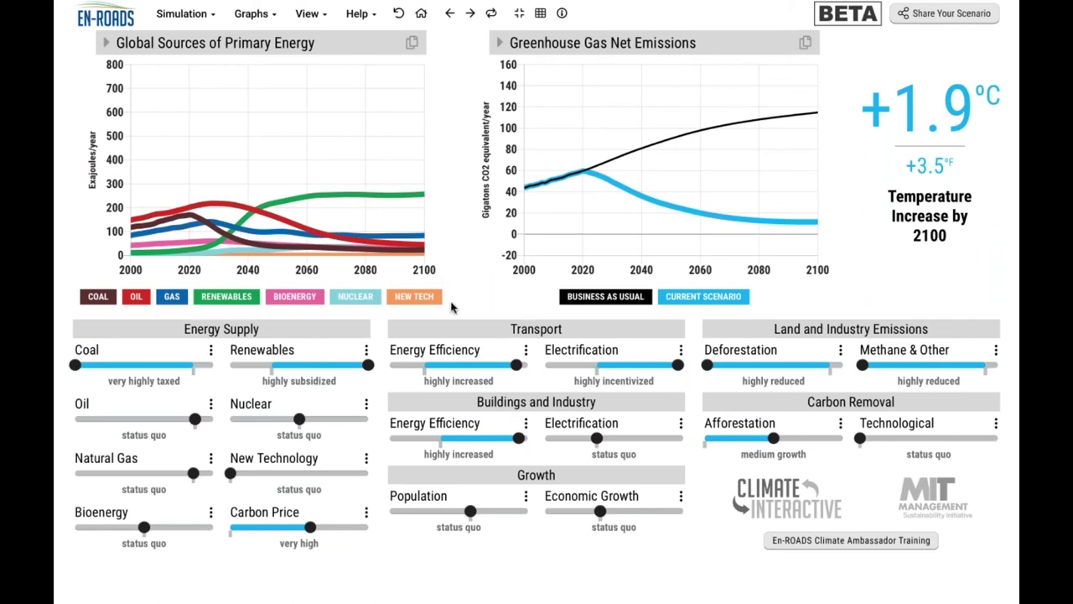
Switch desktops briefly and leave the simulator's full-screen view.
{"action": "key", "text": "ctrl+Left"}
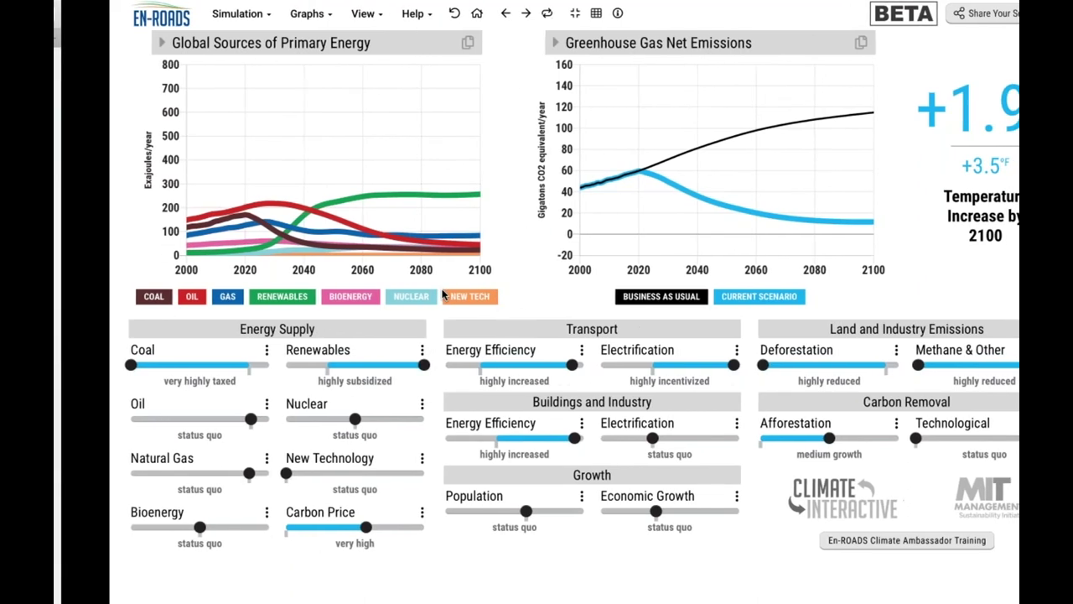
{"action": "key", "text": "ctrl+Right"}
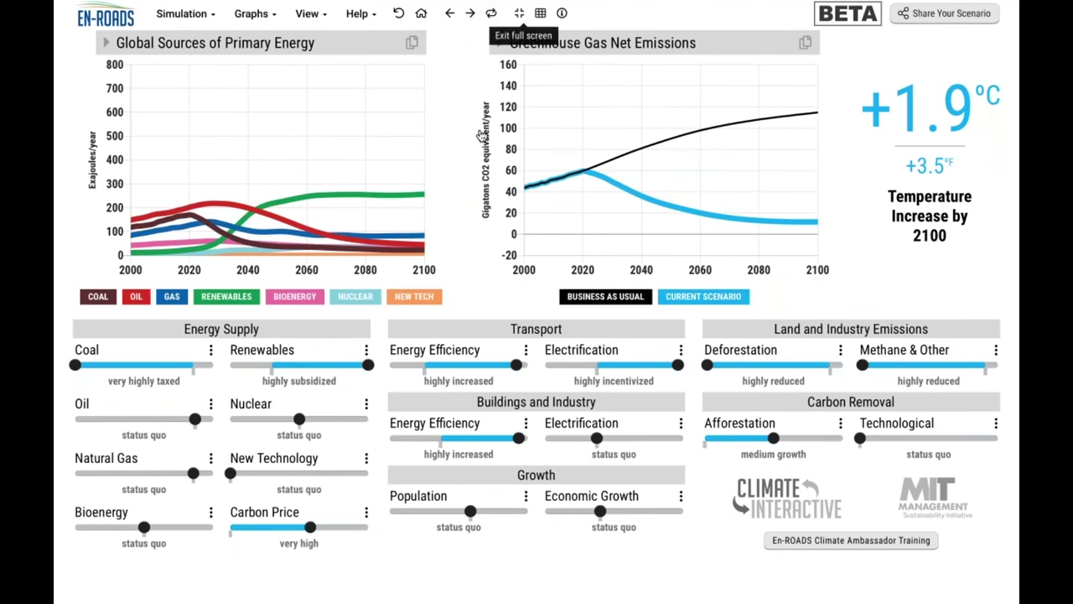
{"action": "left_click", "coordinate": [492, 23]}
Bring up the PowerPoint slideshow and move from the EN-ROADS title slide to the workshop quotes slide.
{"action": "key", "text": "ctrl+Right"}
{"action": "key", "text": "Left"}
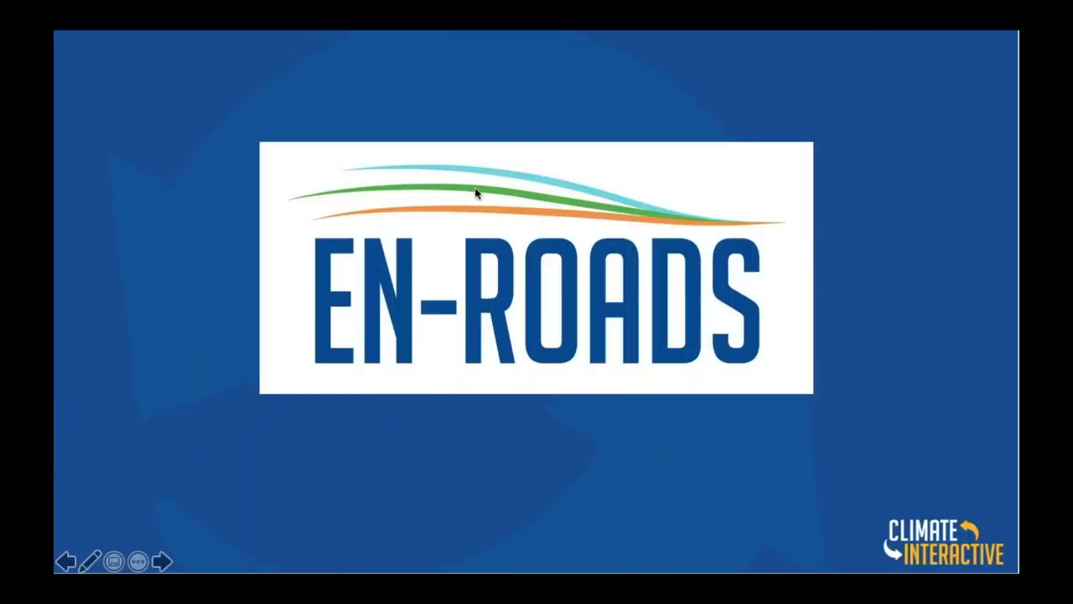
{"action": "key", "text": "Right"}
{"action": "key", "text": "Left"}
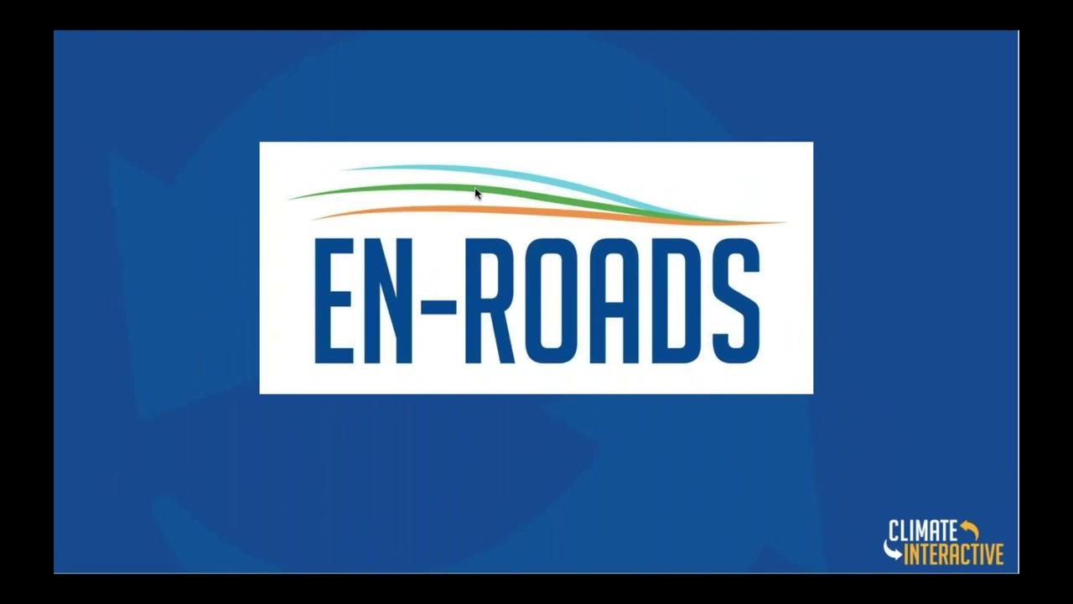
{"action": "key", "text": "Right"}
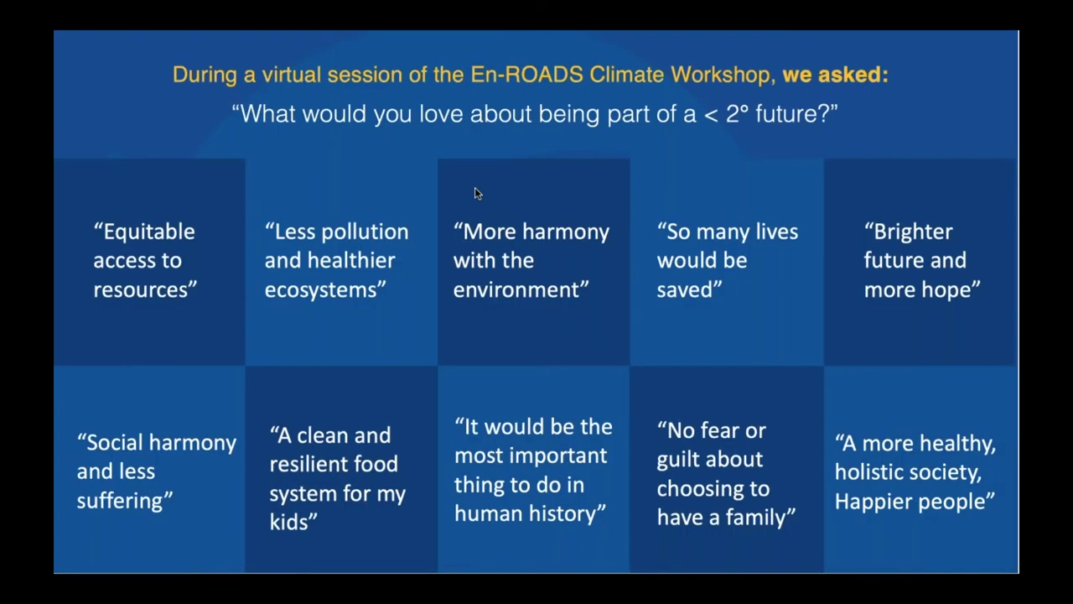